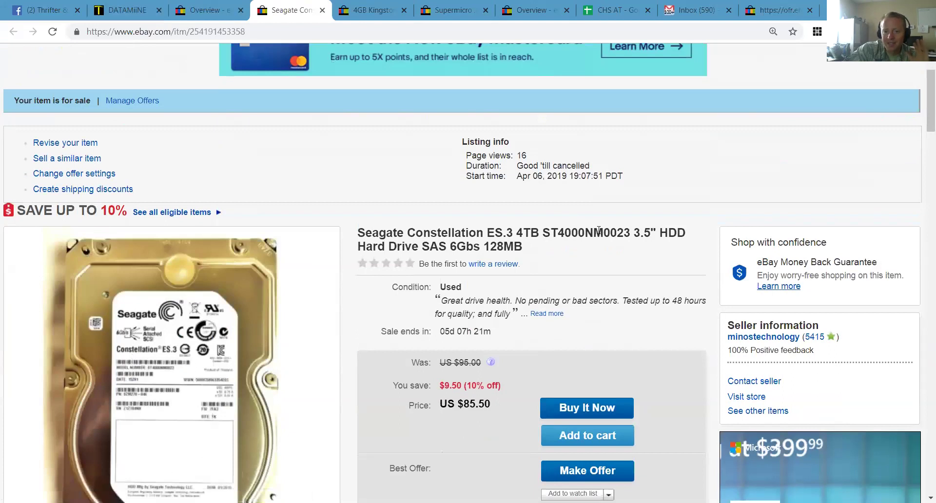
# Copy the model number ST4000NM0023 from the Seagate drive's listing title and search eBay for it.
pyautogui.doubleClick(592, 233)
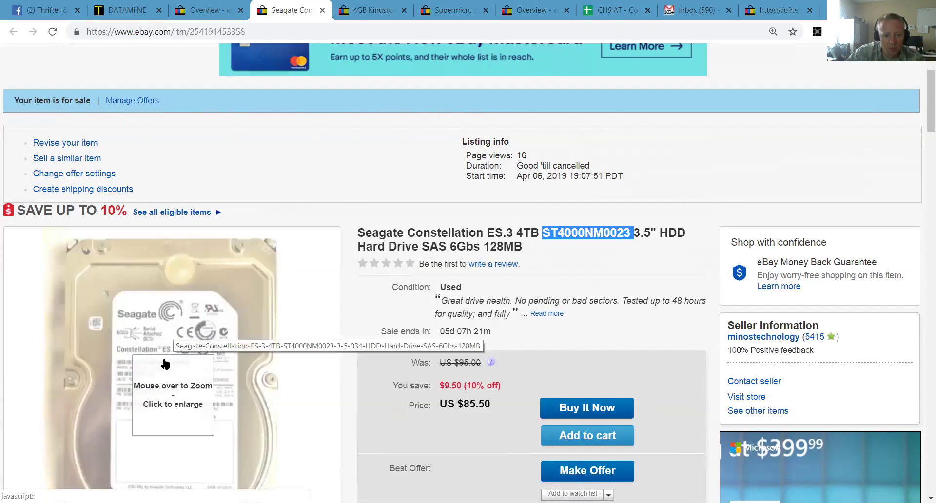
pyautogui.moveTo(146, 341)
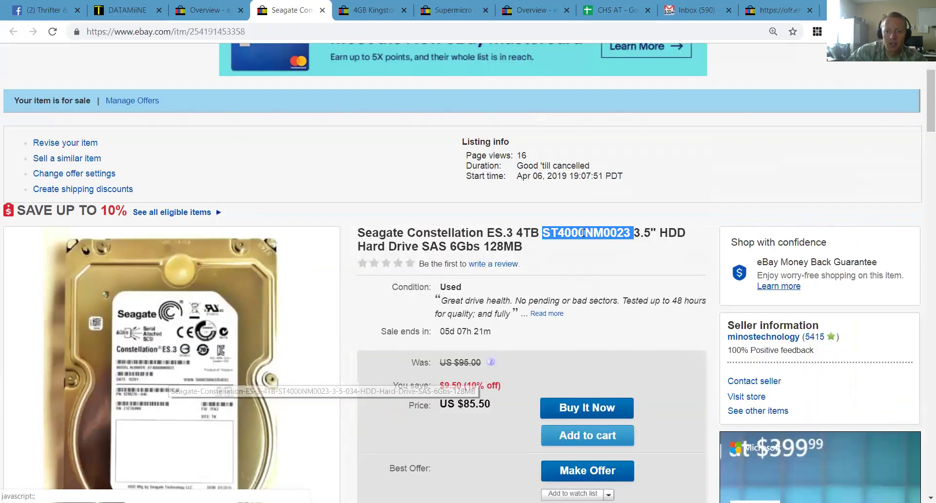
pyautogui.rightClick(607, 237)
pyautogui.click(624, 245)
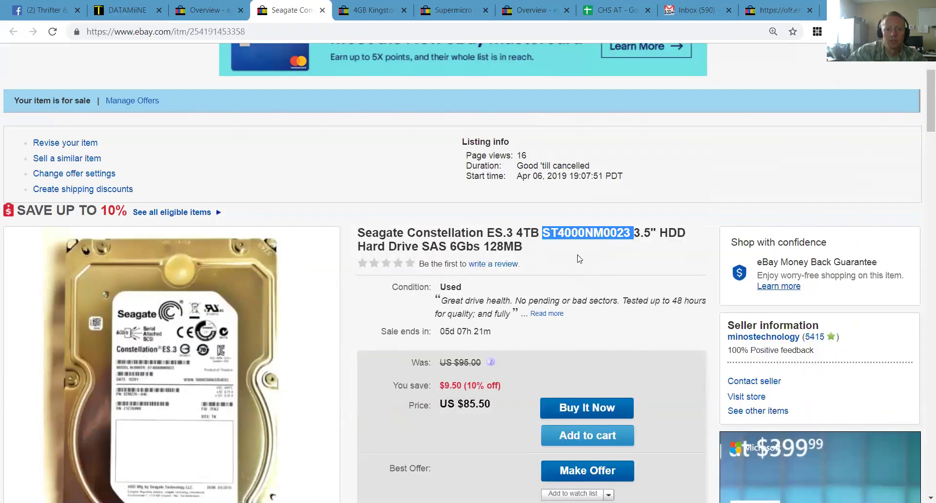
pyautogui.scroll(3, 351, 110)
pyautogui.click(319, 87)
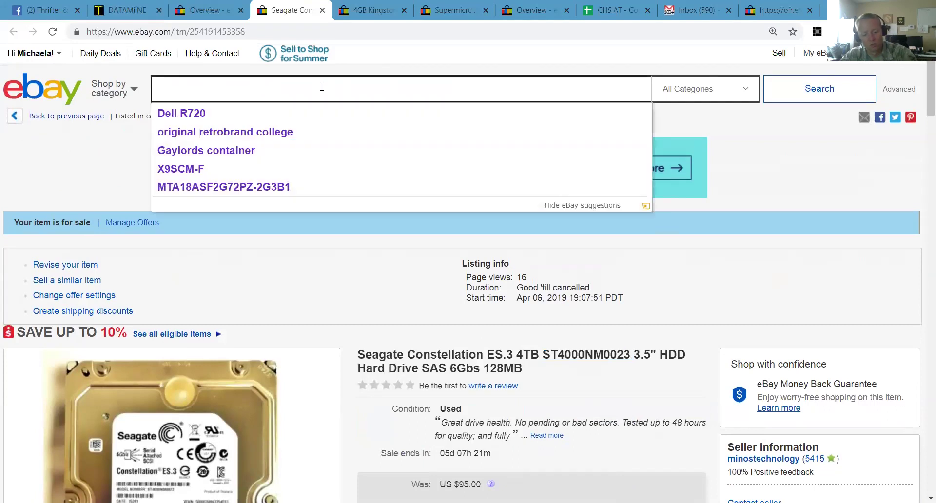
pyautogui.hotkey('ctrl', 'v')
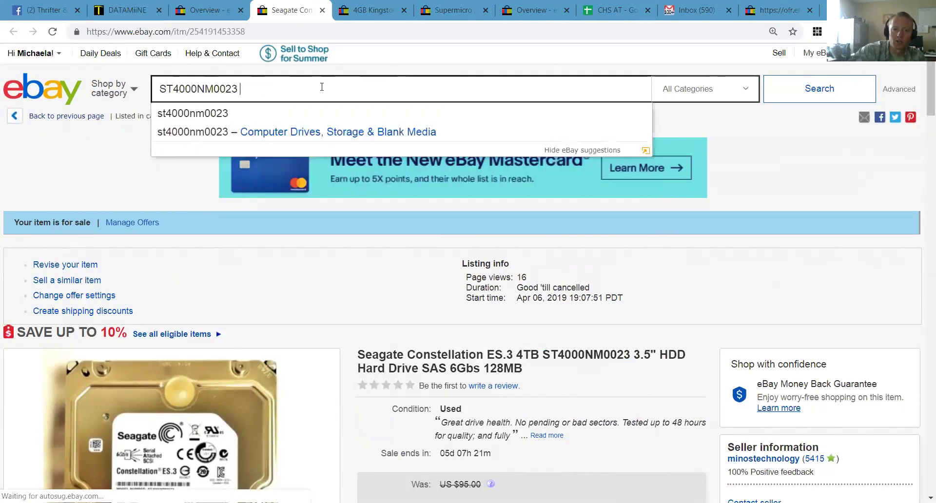
pyautogui.press('Return')
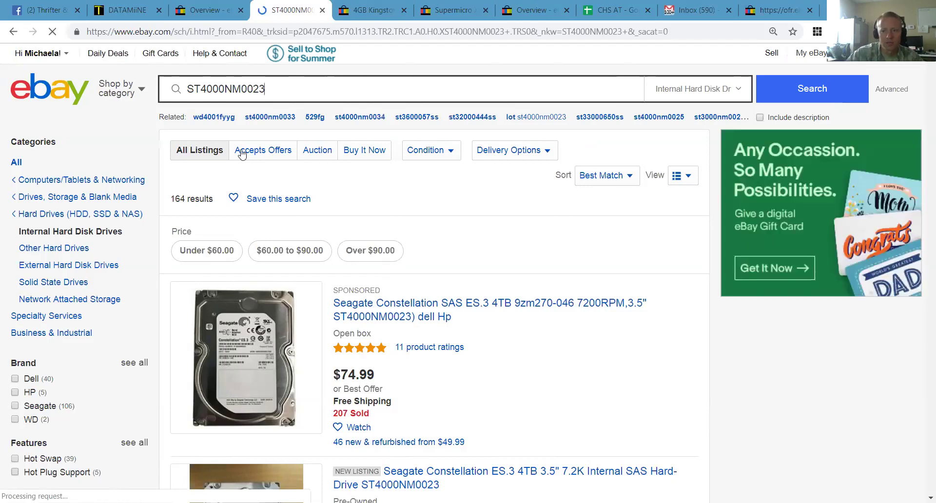
# Narrow the eBay search for st4000nm0023 to Computer Drives, Storage & Blank Media and review the first results.
pyautogui.moveTo(286, 88); pyautogui.dragTo(221, 88)
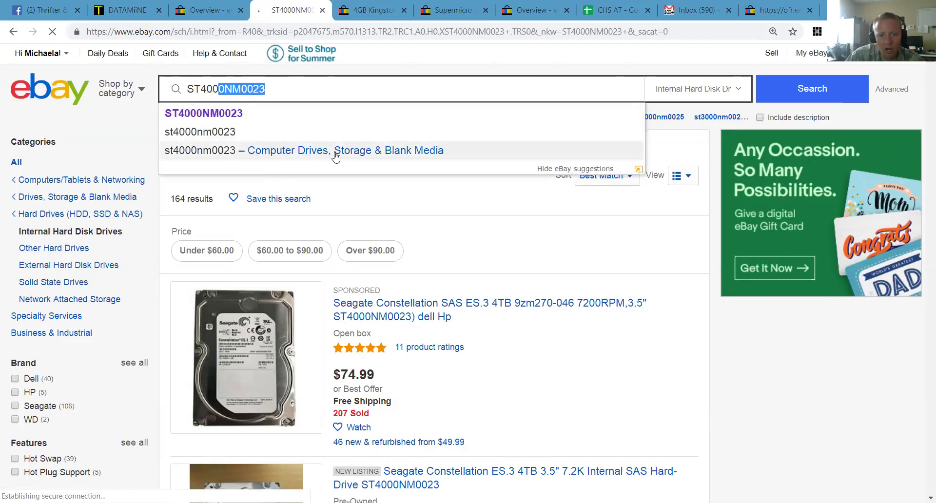
pyautogui.click(232, 152)
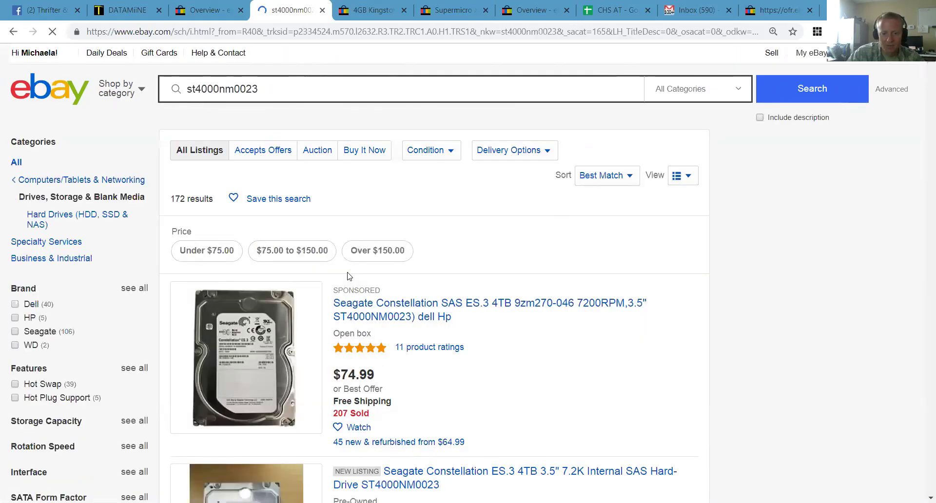
pyautogui.scroll(-1, 347, 276)
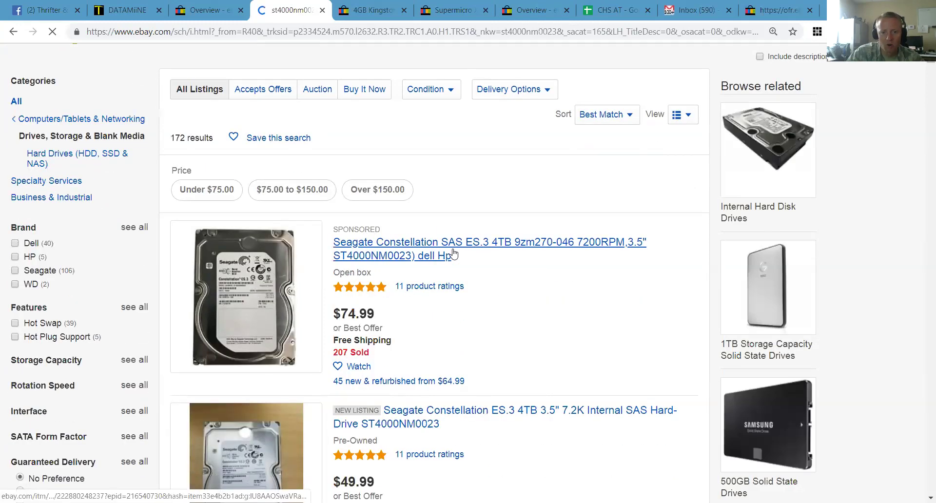
pyautogui.scroll(-2, 424, 251)
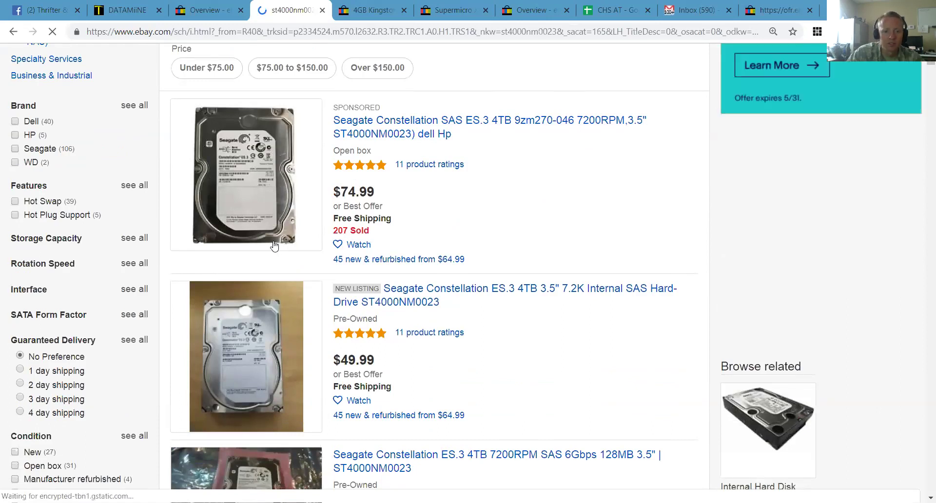
# Open the sponsored $74.99 Seagate Constellation SAS ES.3 result and start a sell-similar listing from it.
pyautogui.scroll(1, 249, 252)
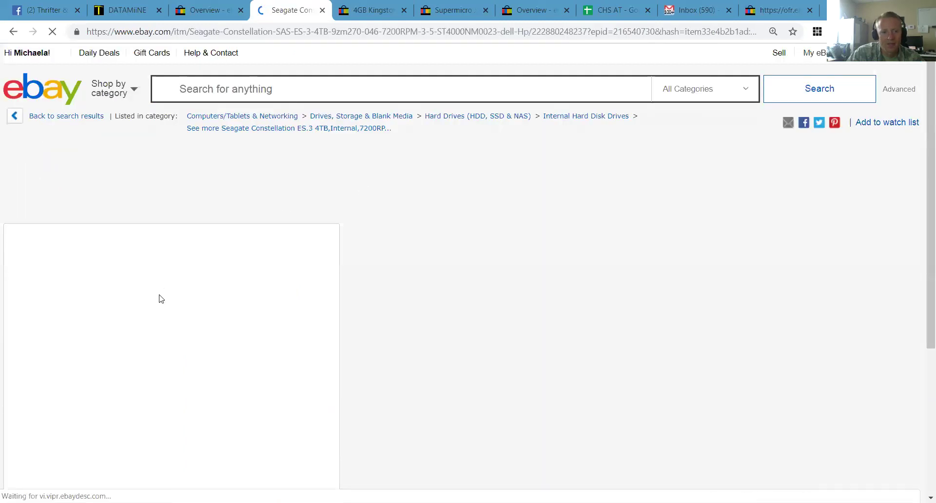
pyautogui.scroll(-6, 166, 282)
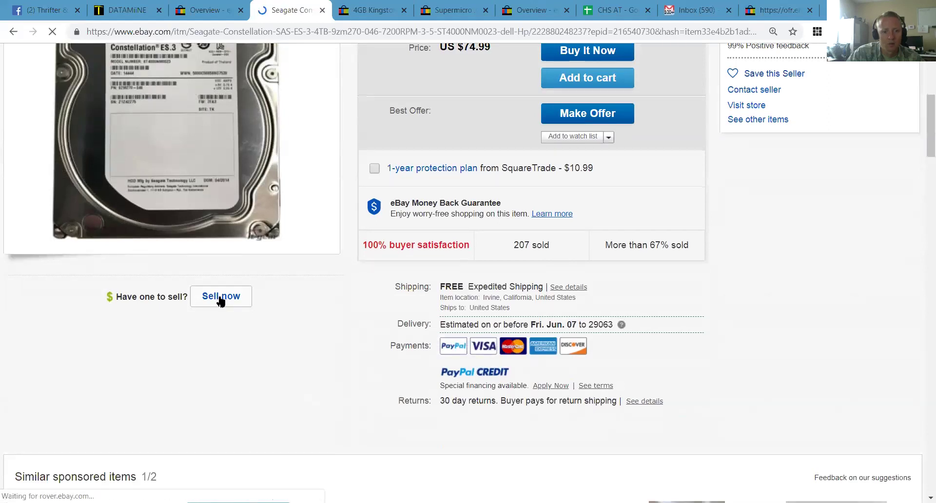
pyautogui.click(220, 299)
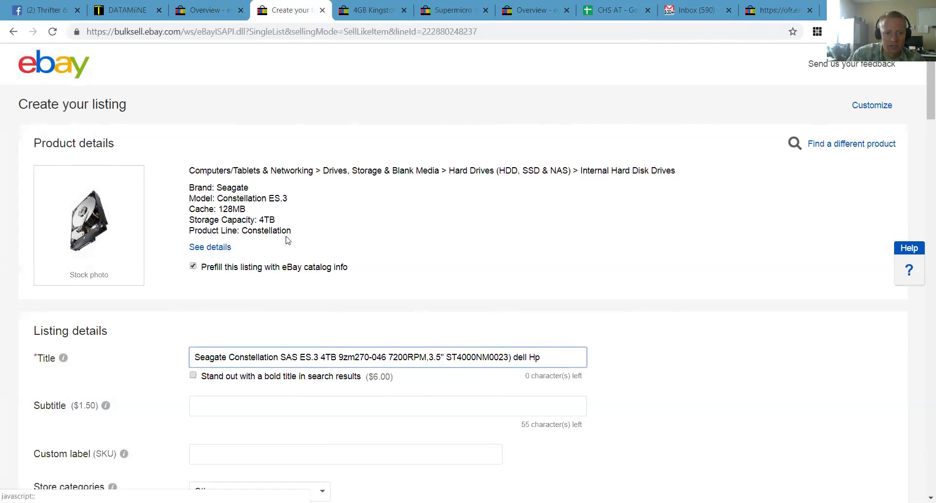
# Review the new listing form's prefilled product details, title, condition, photos, item specifics and description.
pyautogui.moveTo(291, 232); pyautogui.dragTo(185, 184)
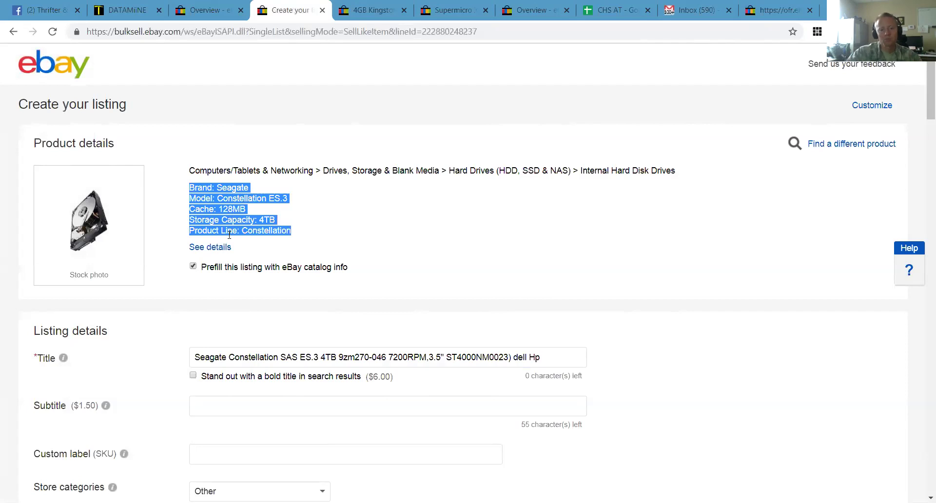
pyautogui.moveTo(224, 217); pyautogui.dragTo(242, 215)
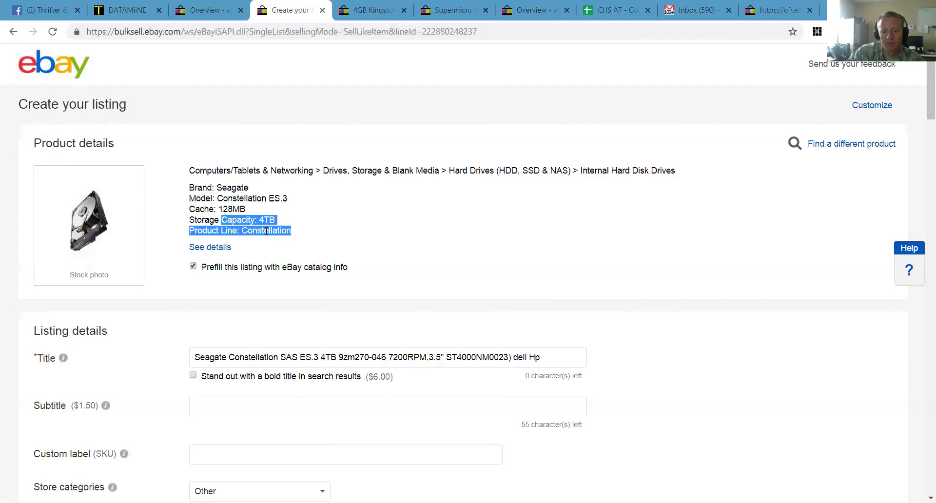
pyautogui.scroll(-1, 283, 244)
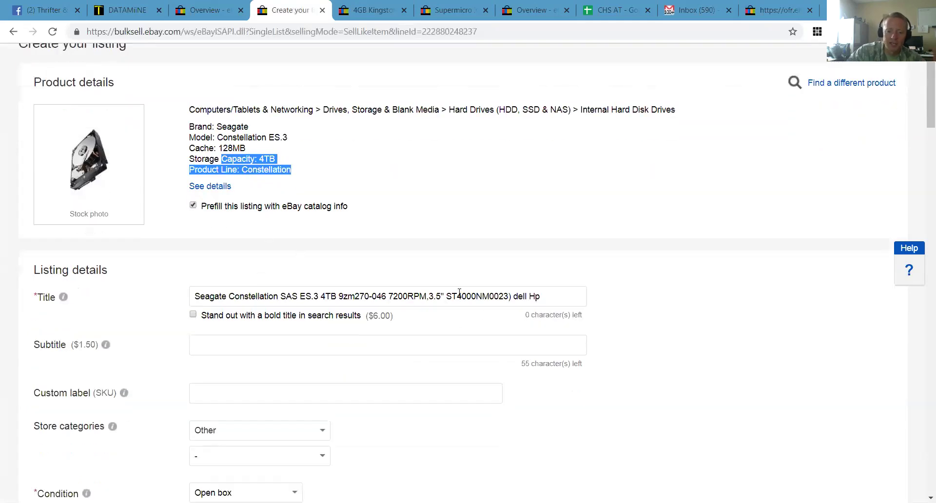
pyautogui.scroll(-7, 435, 299)
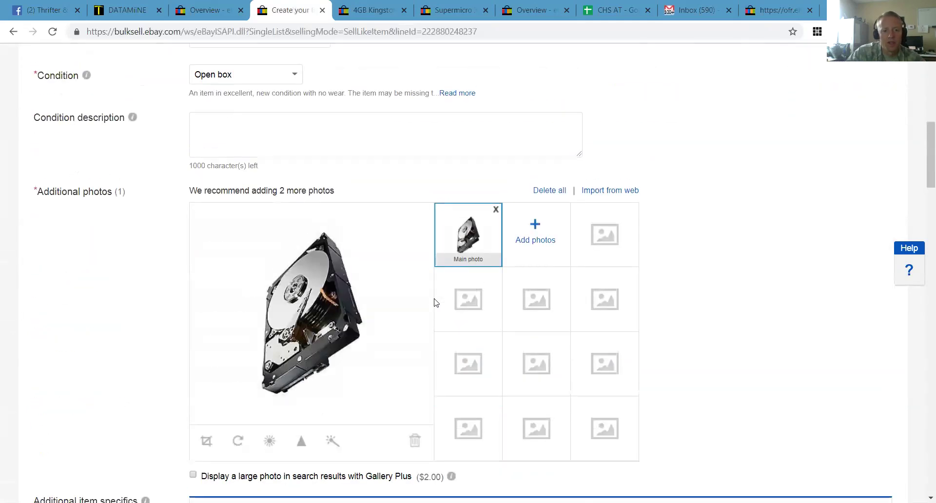
pyautogui.scroll(1, 333, 239)
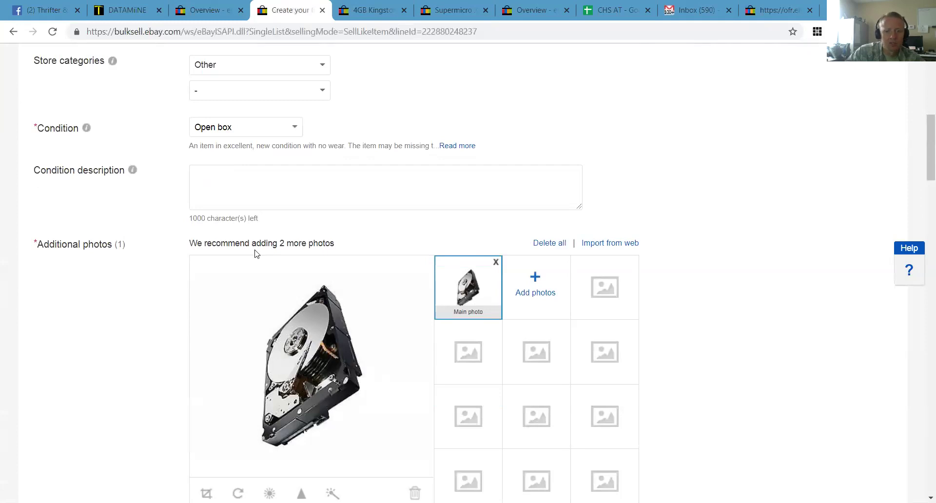
pyautogui.scroll(-6, 397, 250)
pyautogui.scroll(-7, 422, 285)
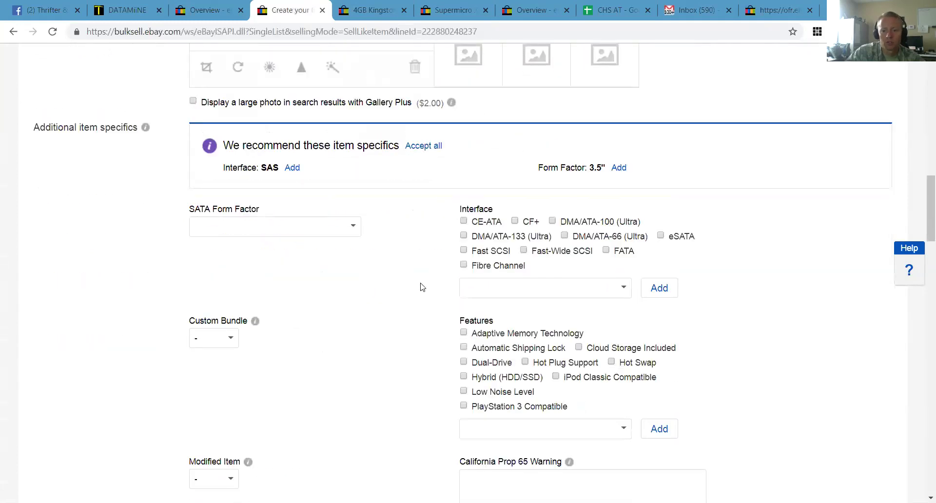
pyautogui.scroll(-2, 422, 285)
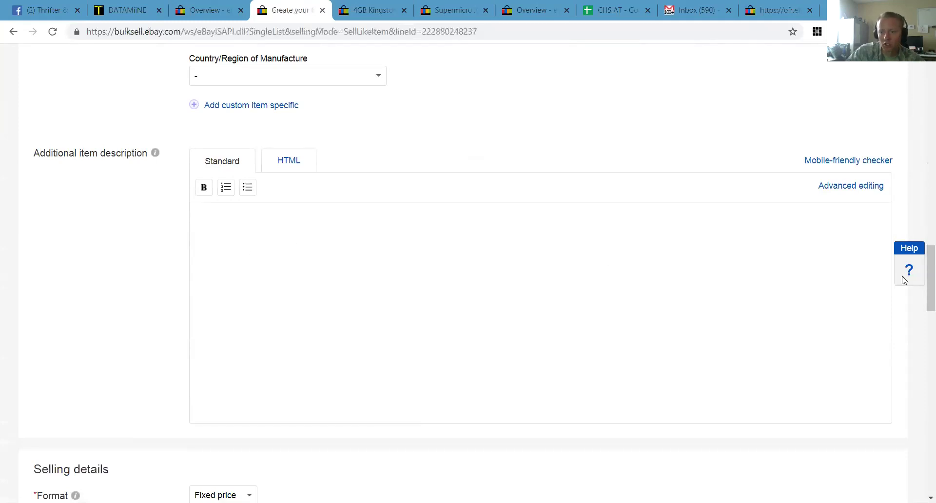
pyautogui.moveTo(922, 283); pyautogui.dragTo(922, 73)
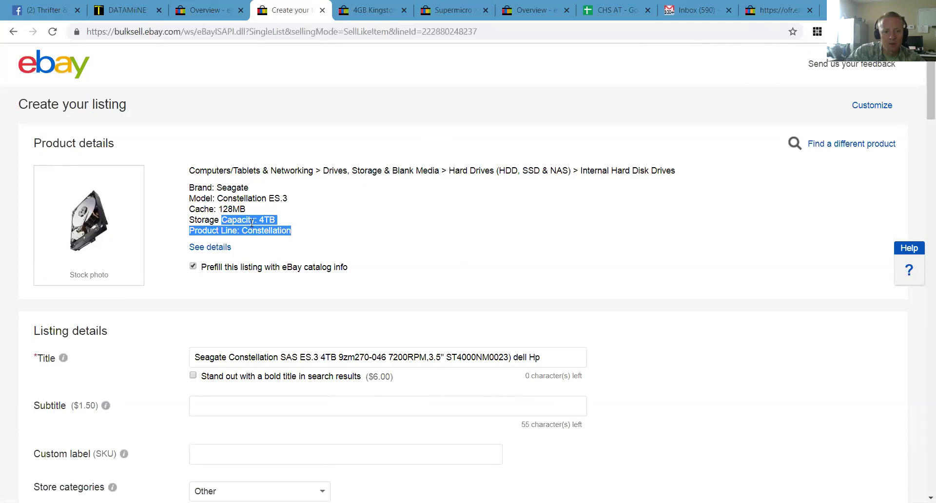
# Copy the model number ST4000NM0023 from the new listing's title and open newegg.com in a new tab.
pyautogui.doubleClick(480, 358)
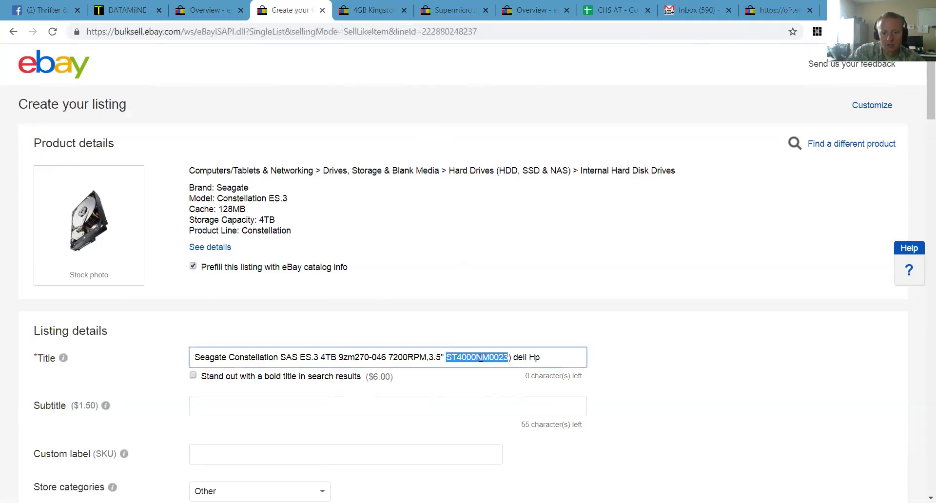
pyautogui.rightClick(481, 358)
pyautogui.click(504, 209)
pyautogui.click(780, 10)
pyautogui.hotkey('ctrl', 't')
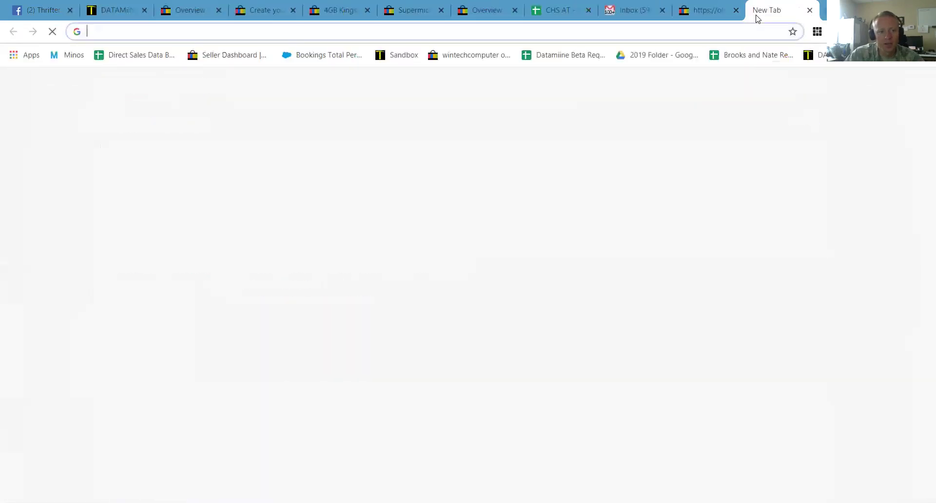
pyautogui.write('new')
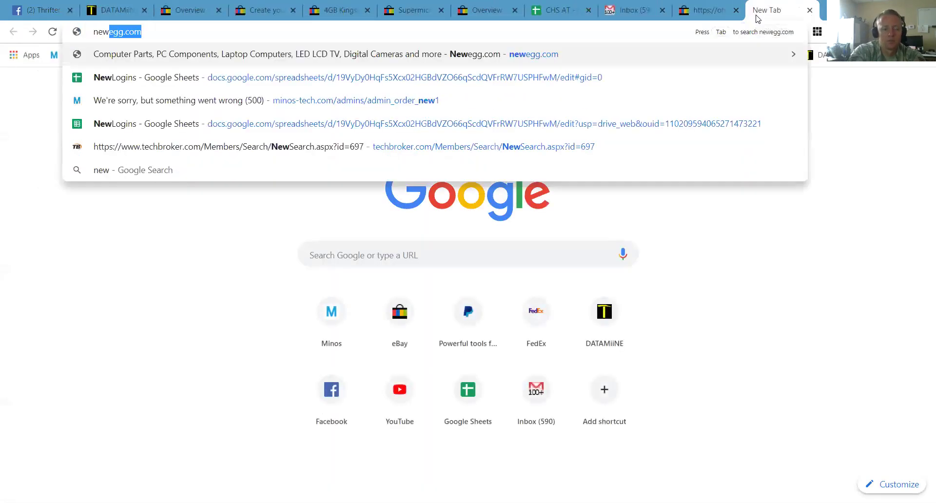
pyautogui.press('Return')
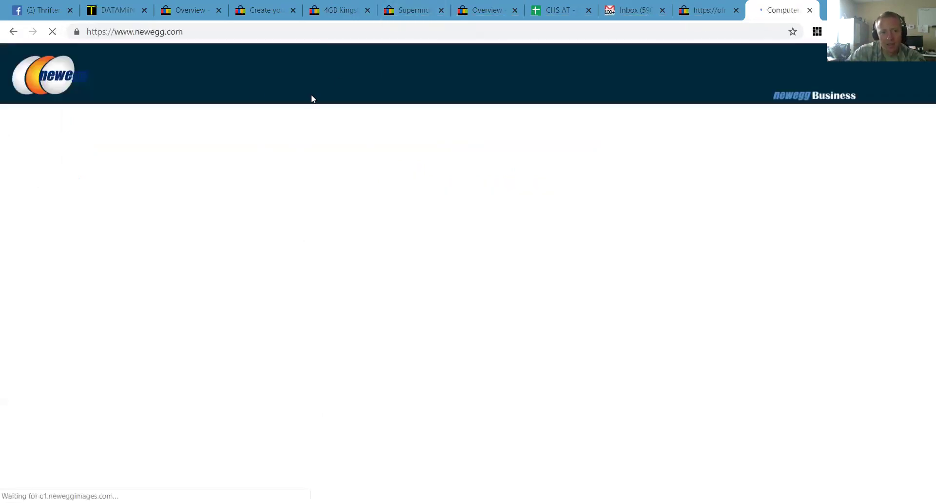
# Search Newegg for the copied model number ST4000NM0023.
pyautogui.click(243, 110)
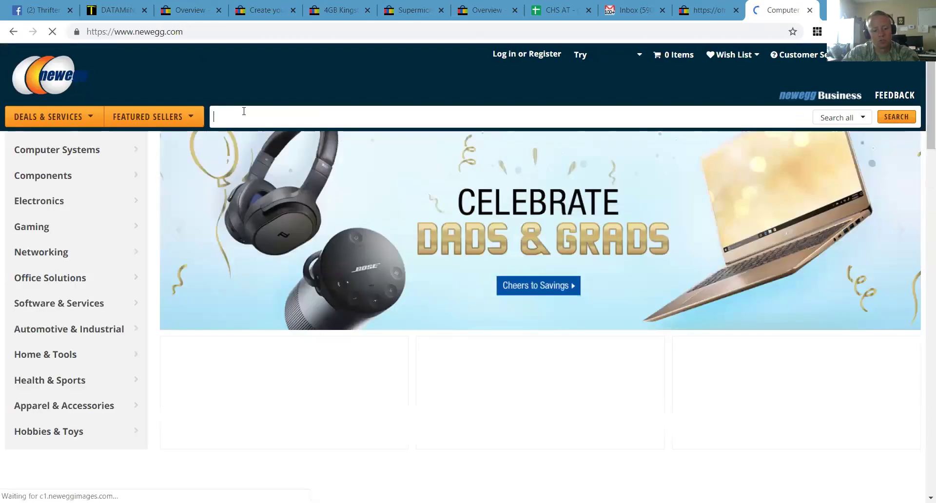
pyautogui.hotkey('ctrl', 'v')
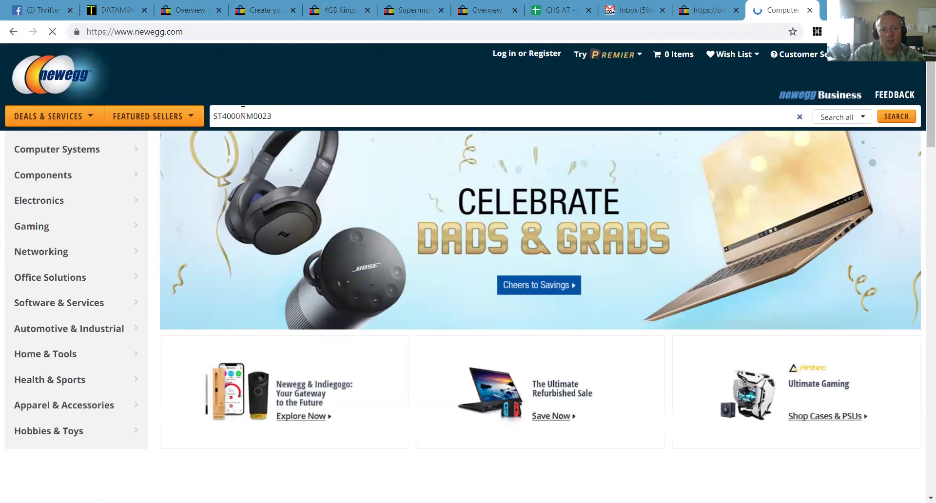
pyautogui.click(243, 110)
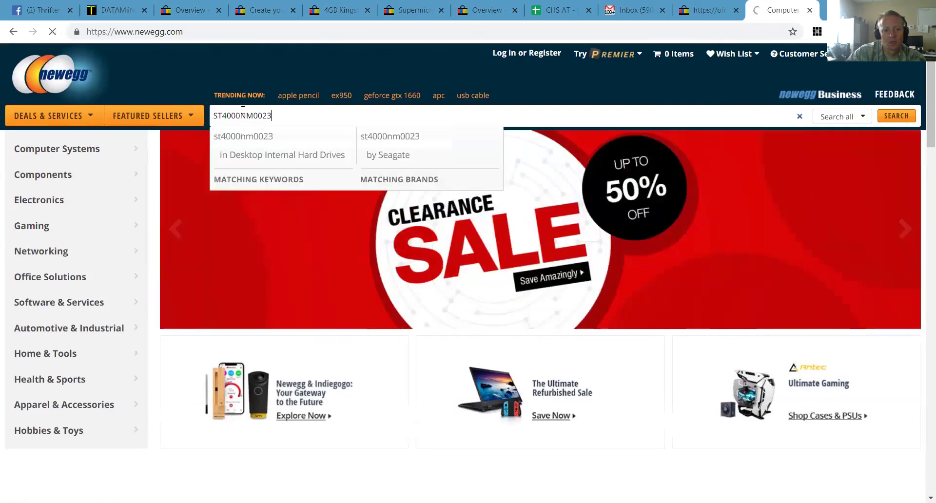
pyautogui.click(266, 138)
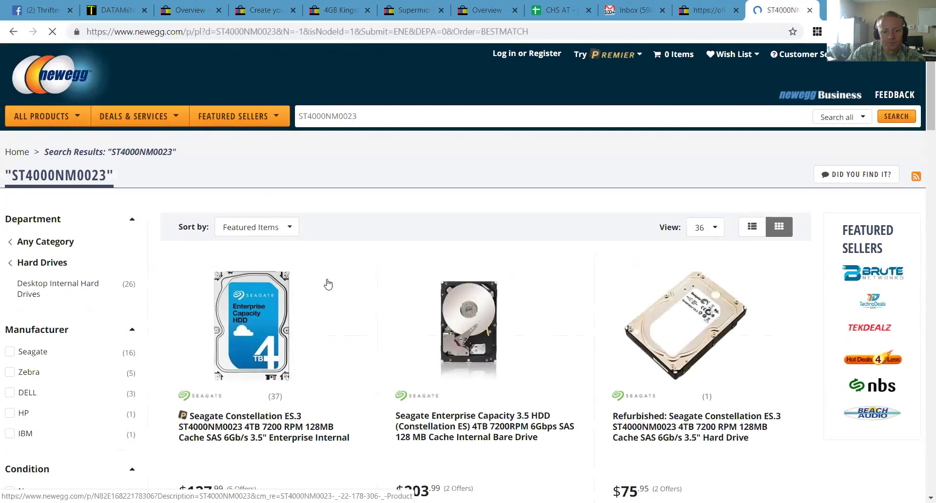
# Examine the title and specifications of Newegg's $127.99 Seagate Constellation ES.3 drive, and return to the eBay listing form.
pyautogui.scroll(-1, 322, 285)
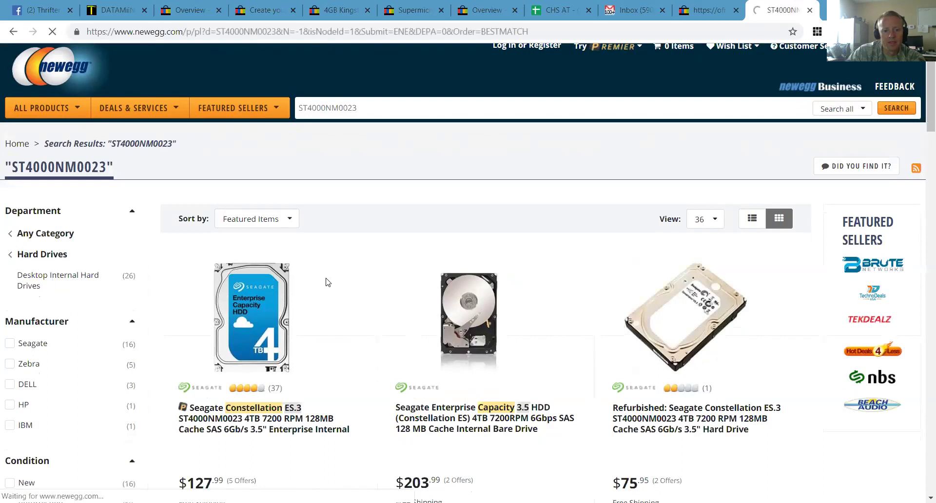
pyautogui.click(254, 317)
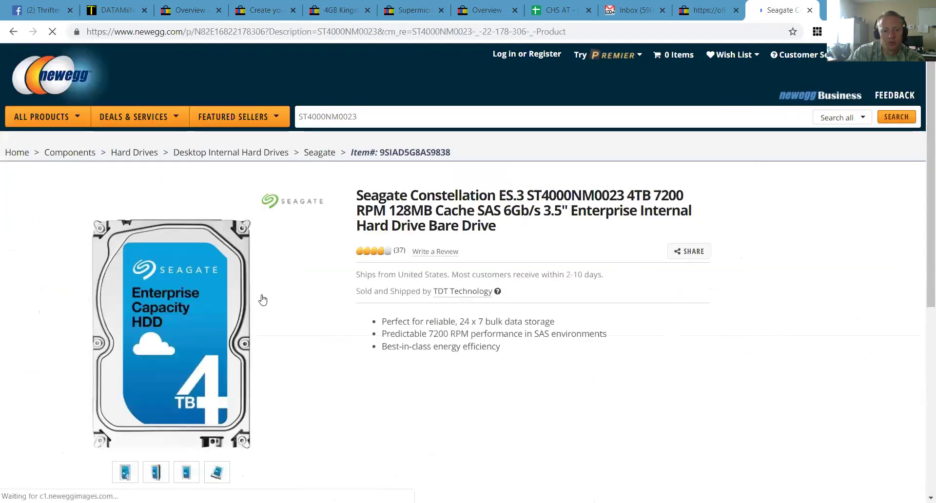
pyautogui.scroll(-2, 263, 300)
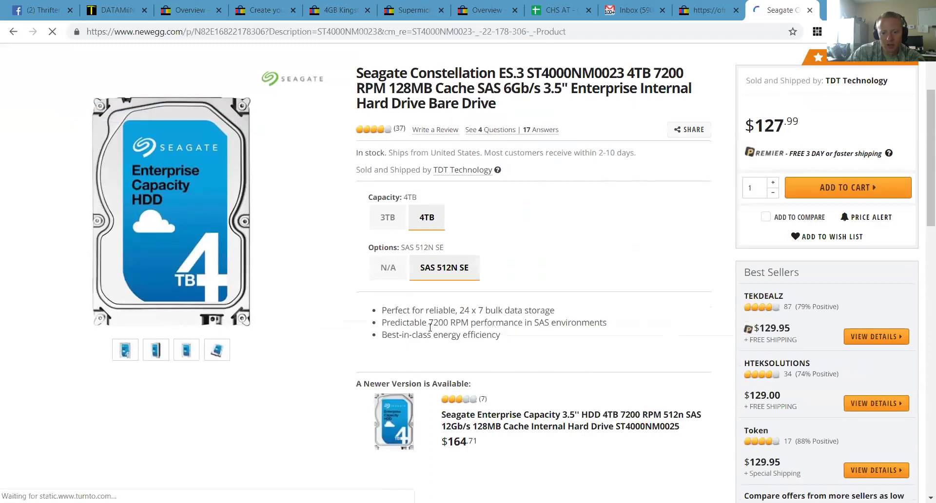
pyautogui.scroll(-3, 430, 327)
pyautogui.scroll(5, 430, 326)
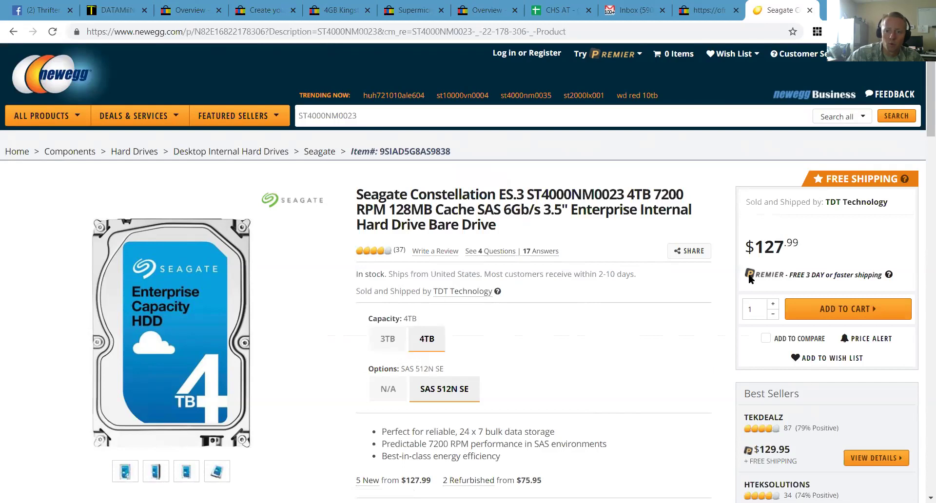
pyautogui.moveTo(643, 195); pyautogui.dragTo(675, 195)
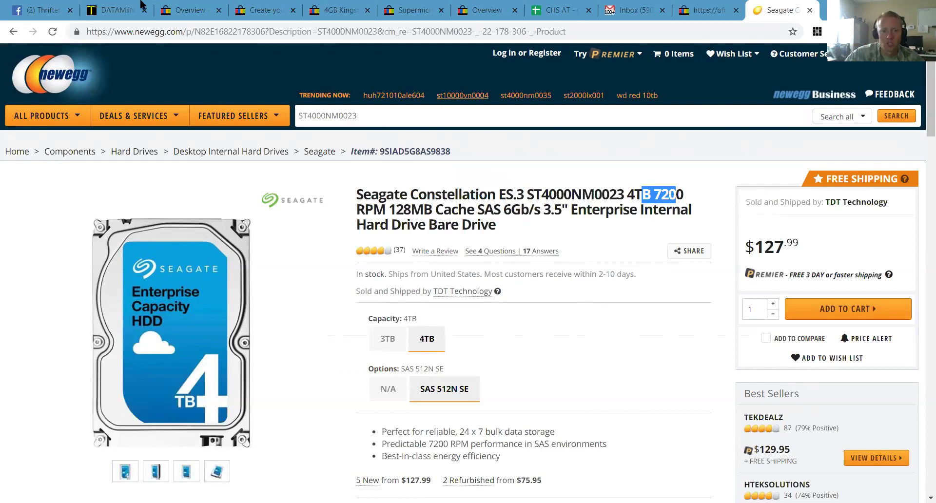
pyautogui.click(268, 9)
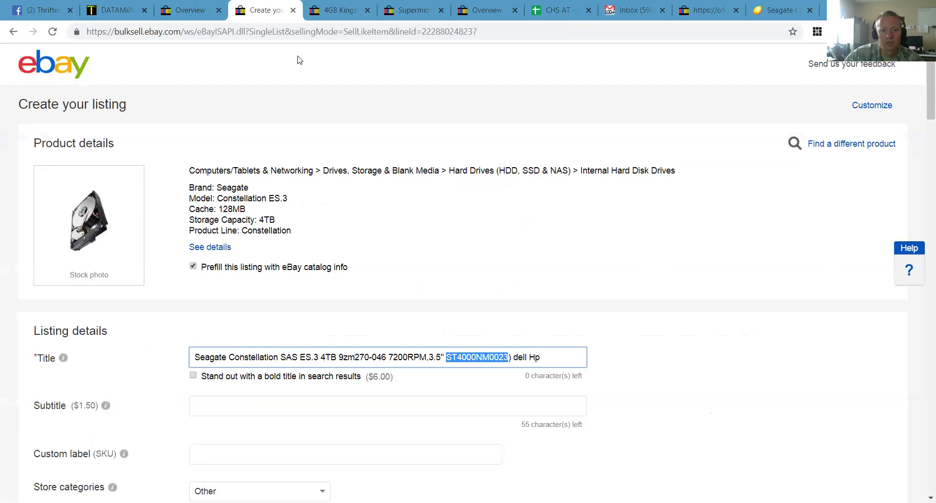
# Close the Seagate listing form and inspect the label in the 4GB Kingston server memory listing's enlarged photo.
pyautogui.click(294, 11)
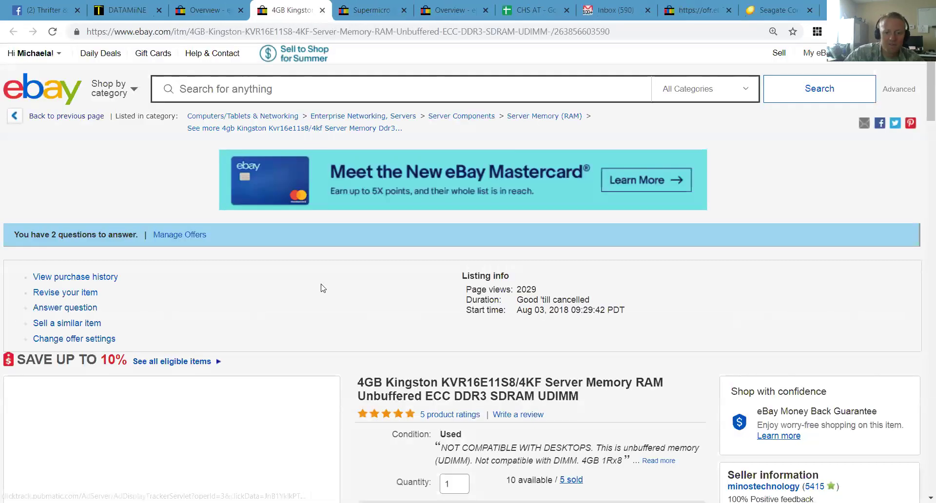
pyautogui.scroll(-4, 322, 287)
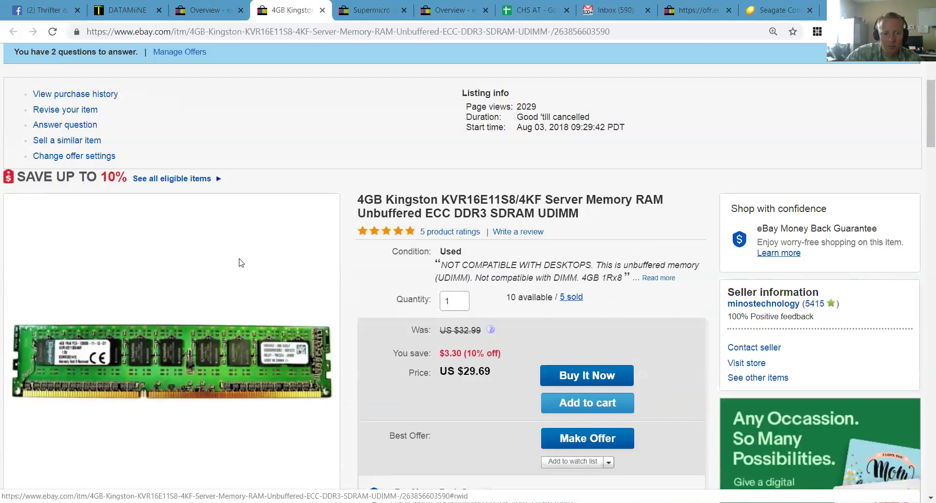
pyautogui.moveTo(205, 355)
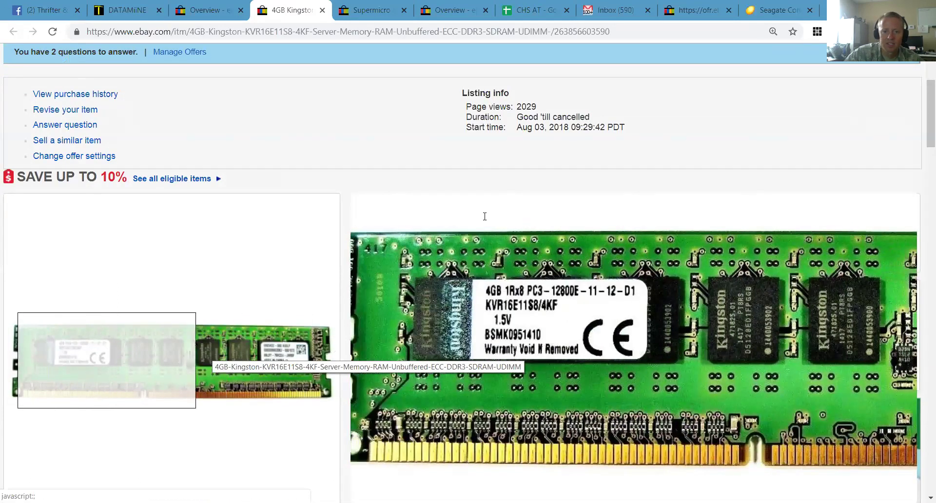
pyautogui.scroll(4, 516, 346)
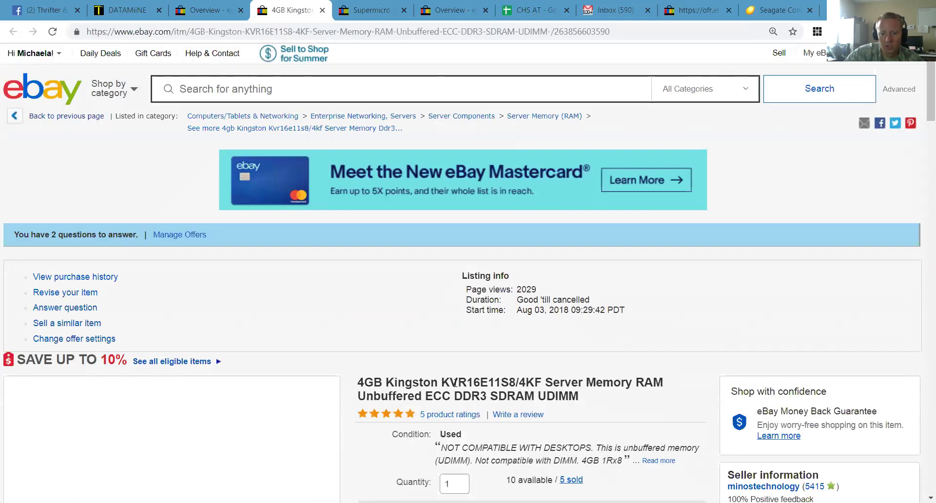
# Copy the model number KVR16E11S8/4KF from the Kingston memory listing's title and search eBay for it.
pyautogui.doubleClick(504, 381)
pyautogui.moveTo(503, 382); pyautogui.dragTo(542, 382)
pyautogui.hotkey('ctrl', 'c')
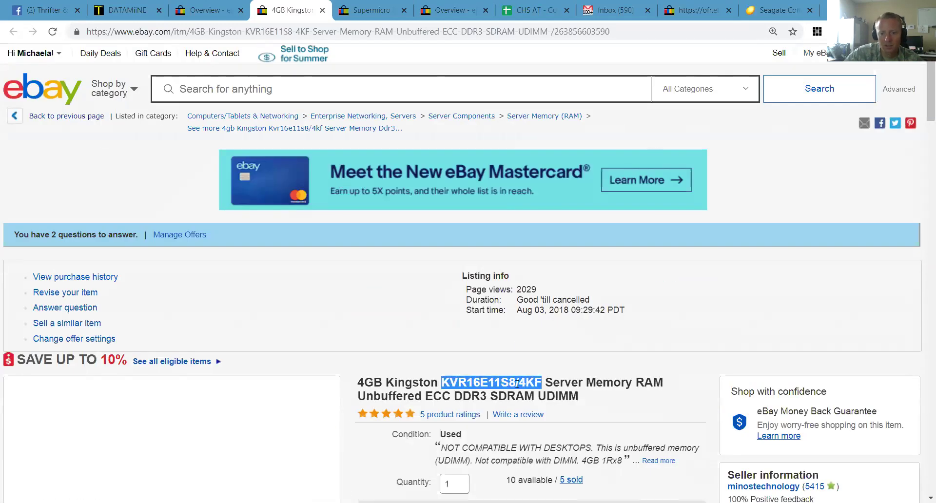
pyautogui.rightClick(516, 386)
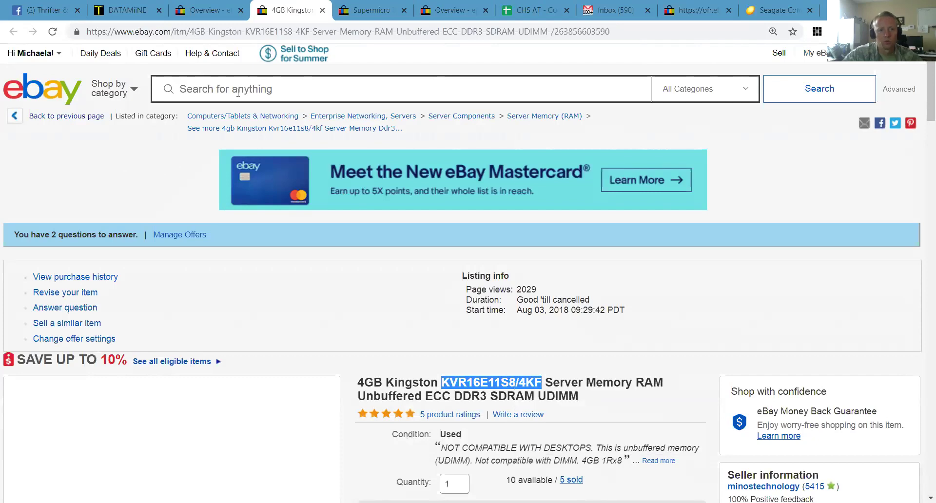
pyautogui.click(237, 92)
pyautogui.hotkey('ctrl', 'v')
pyautogui.press('Return')
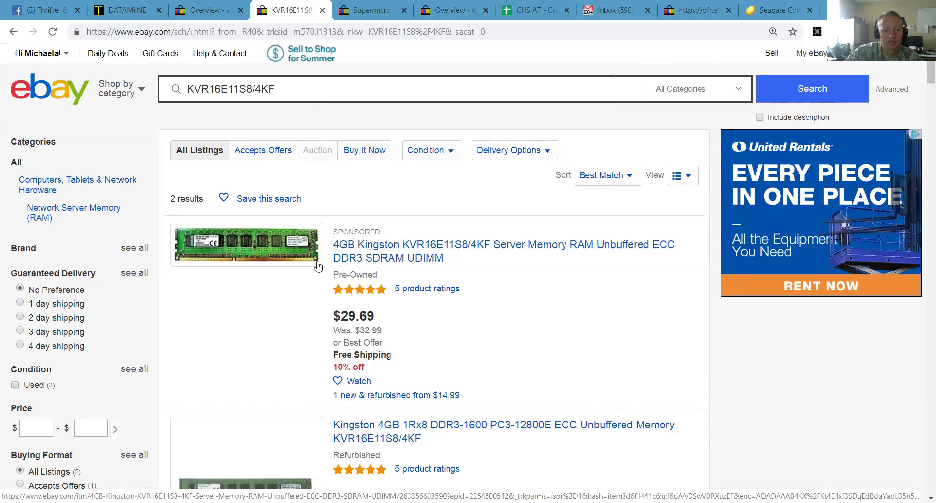
# Open the $29.69 4GB Kingston memory listing from the search results and start selling a similar item from it.
pyautogui.scroll(-1, 317, 265)
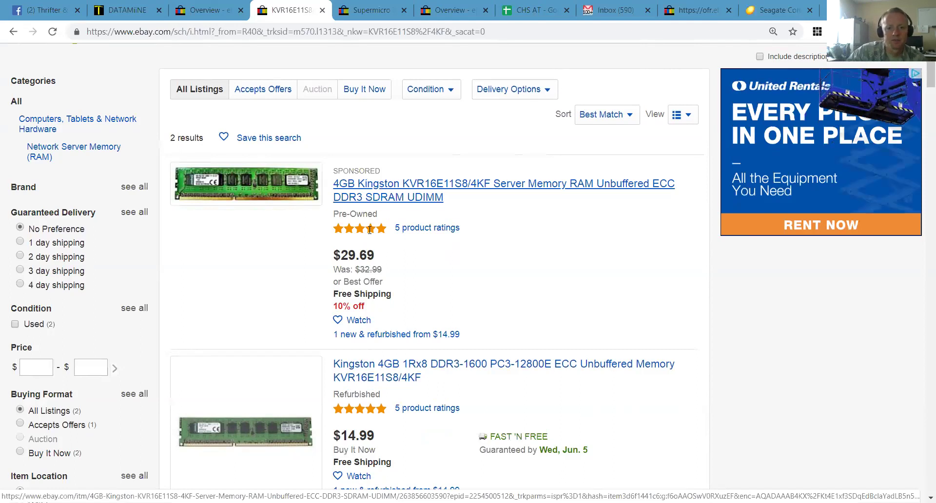
pyautogui.click(388, 193)
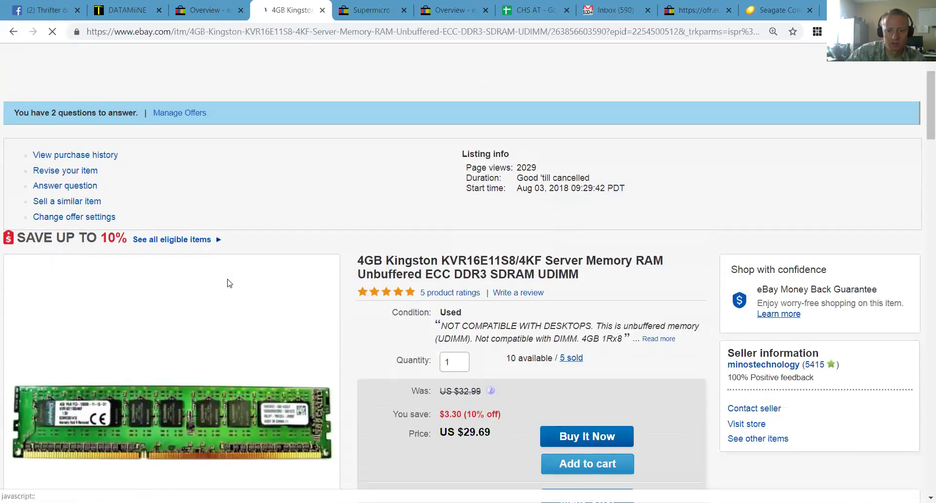
pyautogui.scroll(-2, 227, 283)
pyautogui.scroll(-5, 228, 283)
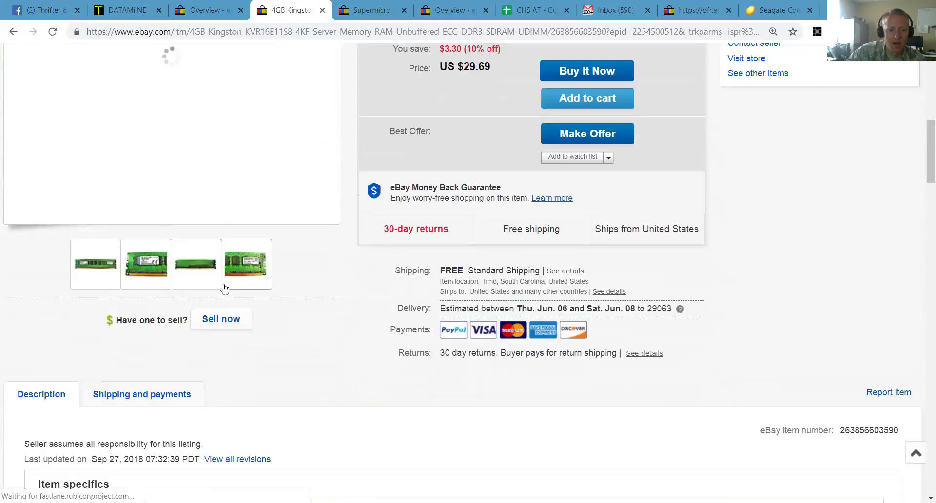
pyautogui.click(219, 321)
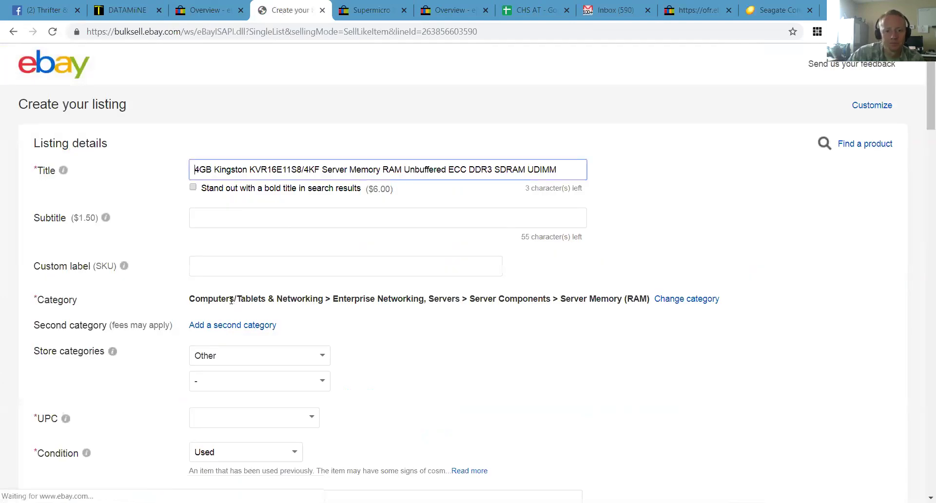
# Review the Kingston listing form's condition, photos, item specifics, description, selling and shipping details, and switch to the Supermicro X10DRT-H motherboard listing.
pyautogui.scroll(-8, 320, 337)
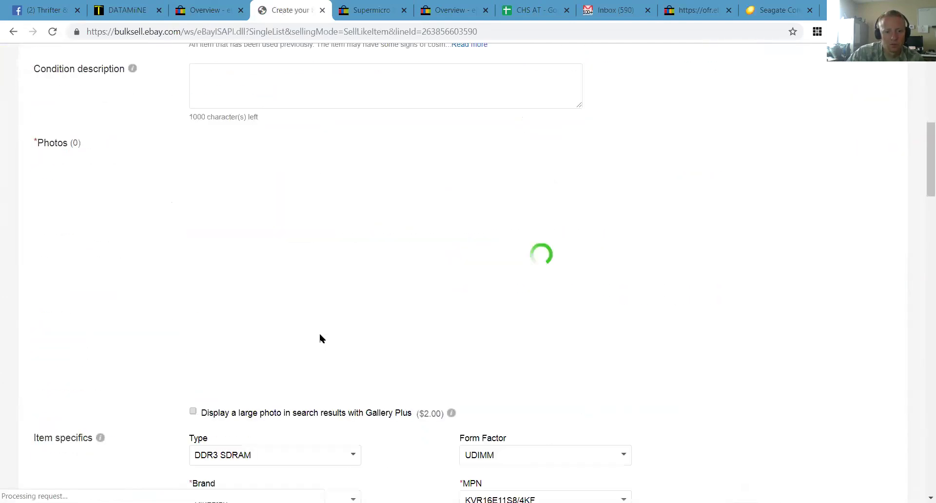
pyautogui.scroll(3, 319, 337)
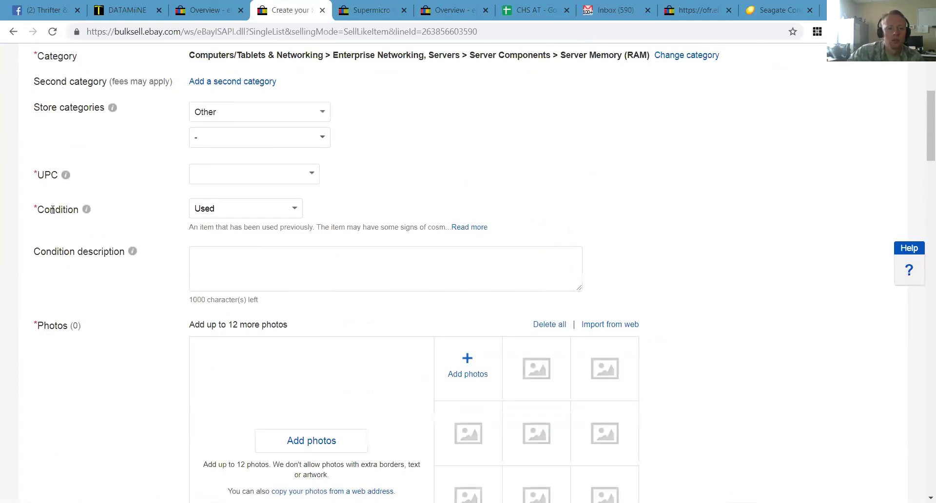
pyautogui.scroll(-7, 178, 324)
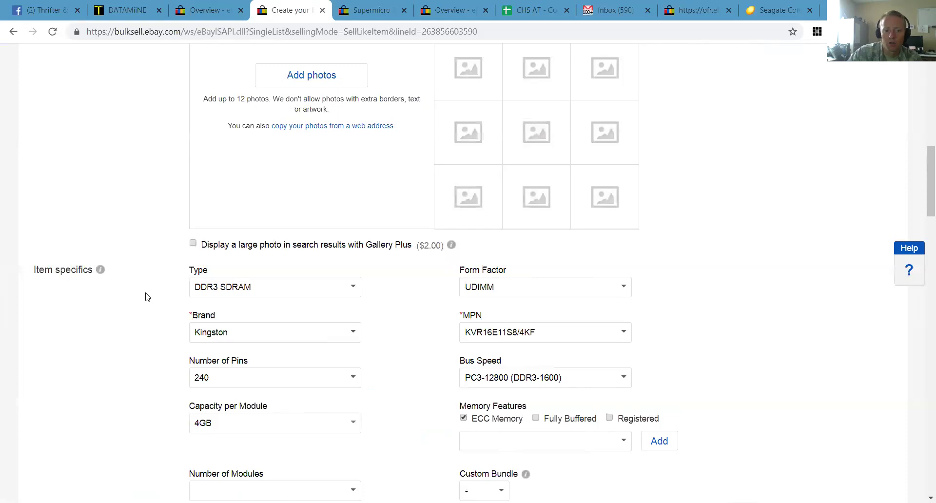
pyautogui.scroll(-3, 340, 378)
pyautogui.scroll(-7, 341, 378)
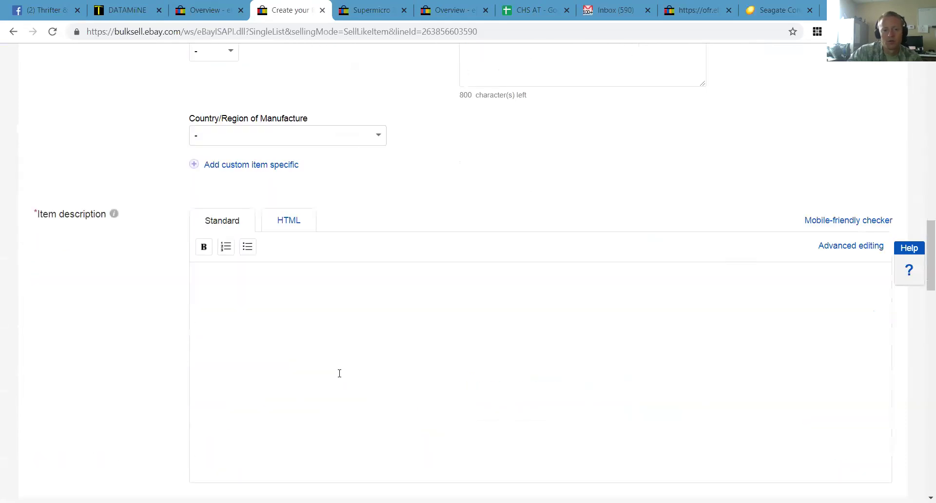
pyautogui.scroll(-1, 339, 375)
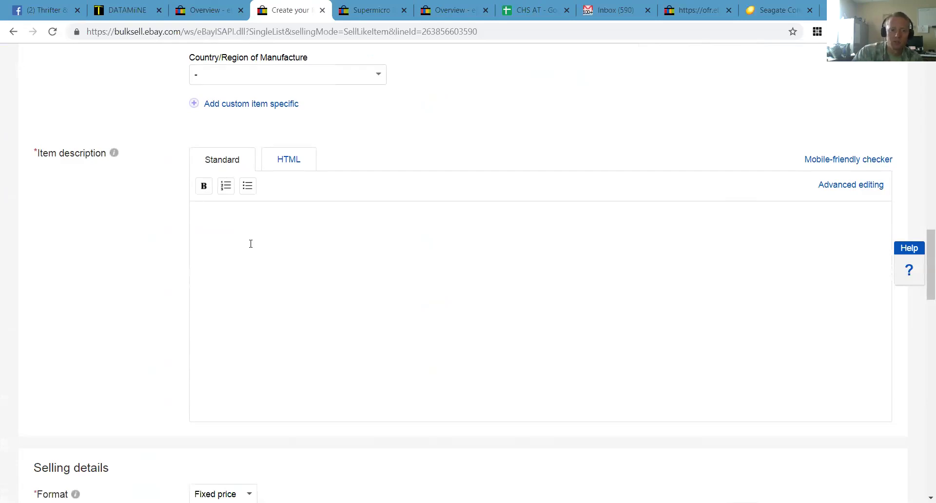
pyautogui.scroll(-5, 289, 317)
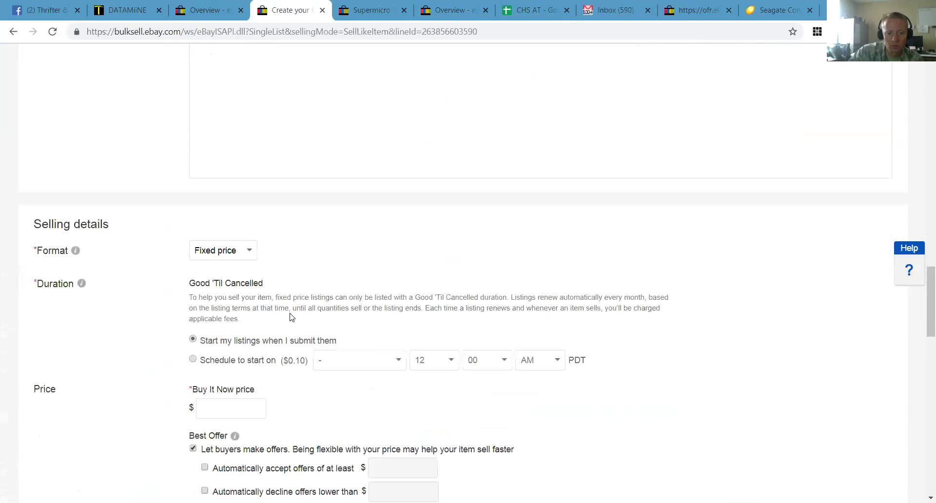
pyautogui.scroll(-4, 290, 312)
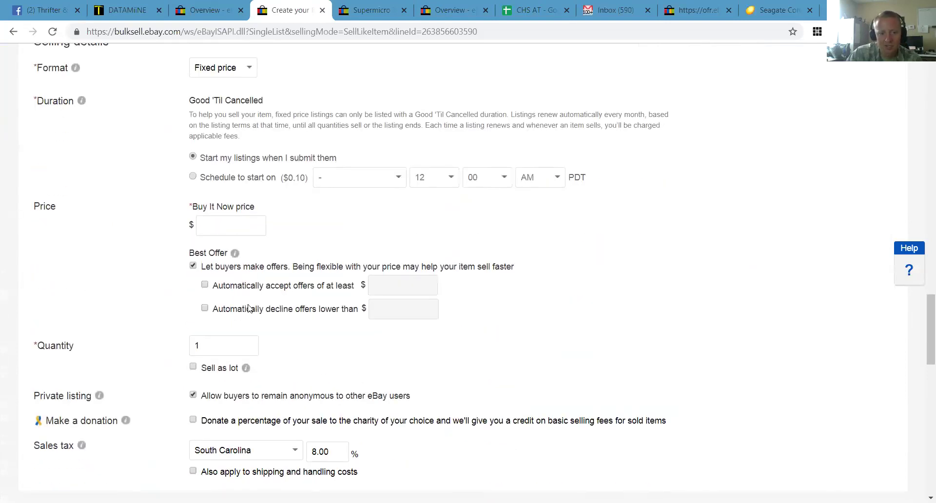
pyautogui.scroll(-4, 218, 346)
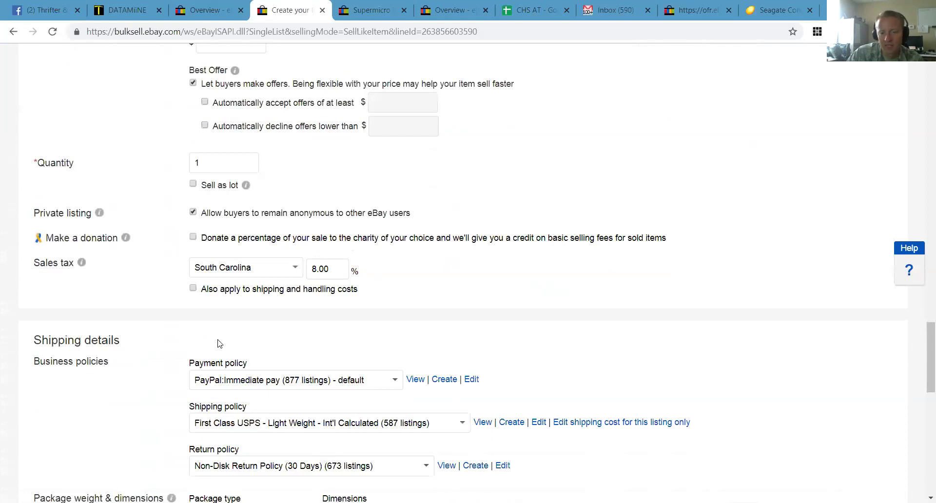
pyautogui.click(371, 12)
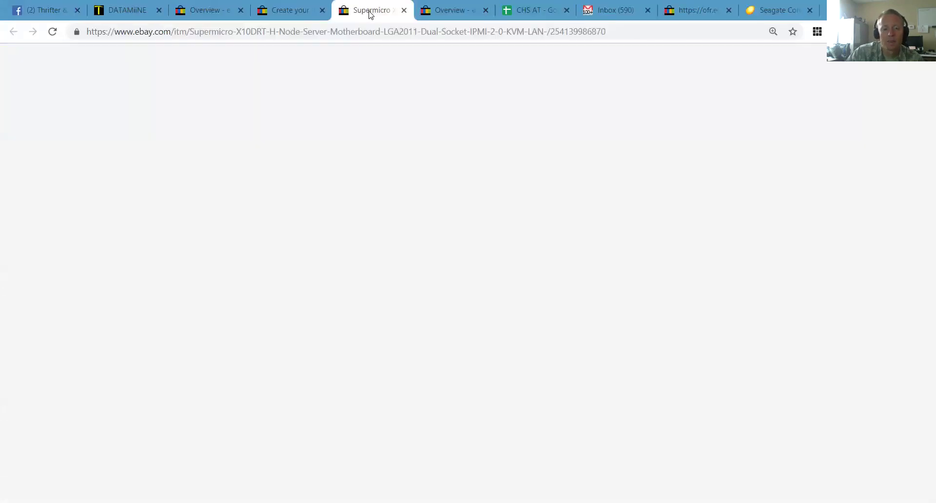